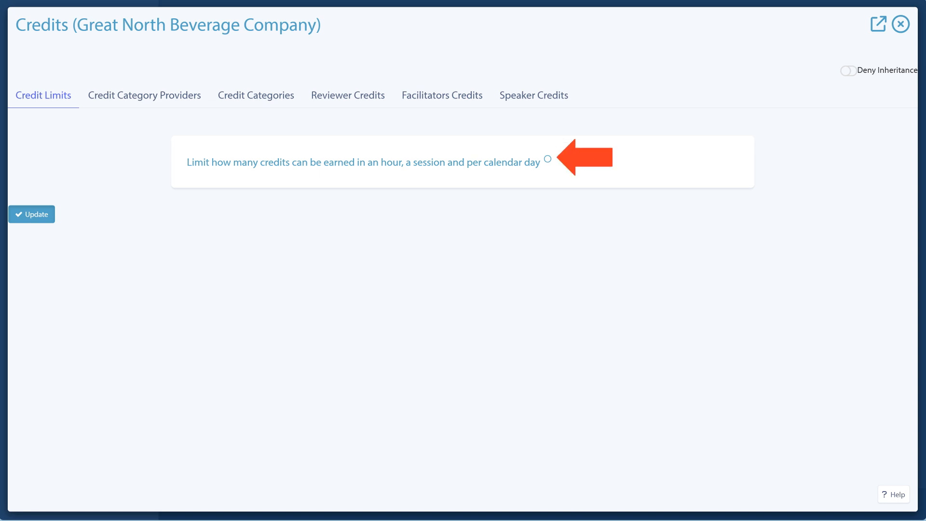
Enable credit earning limits and set them to 5 per hour, 7 per session and 10 per day
left_click(547, 159)
type("5")
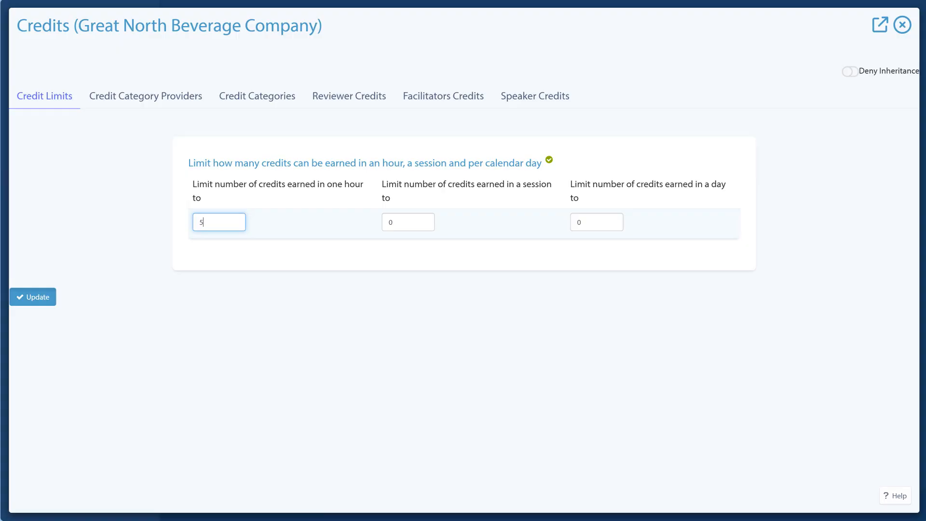
key("Tab")
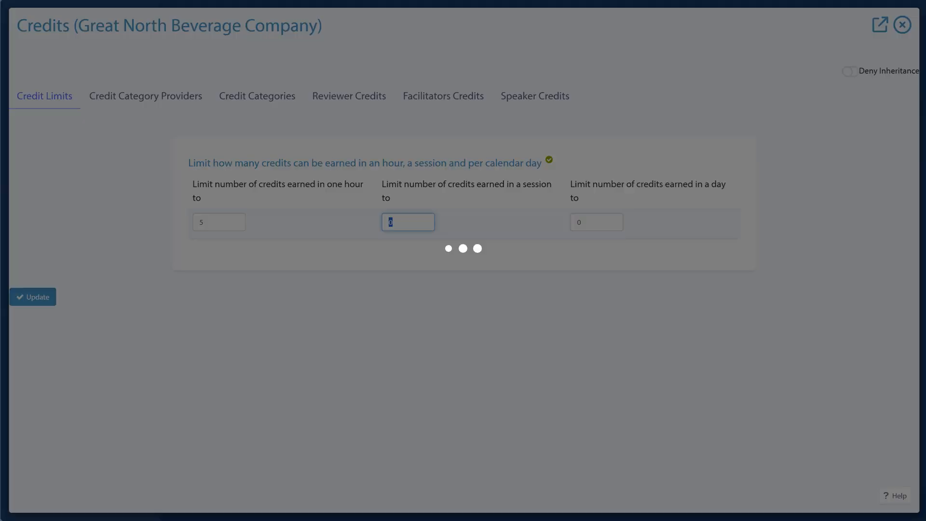
type("7")
key("Tab")
type("10")
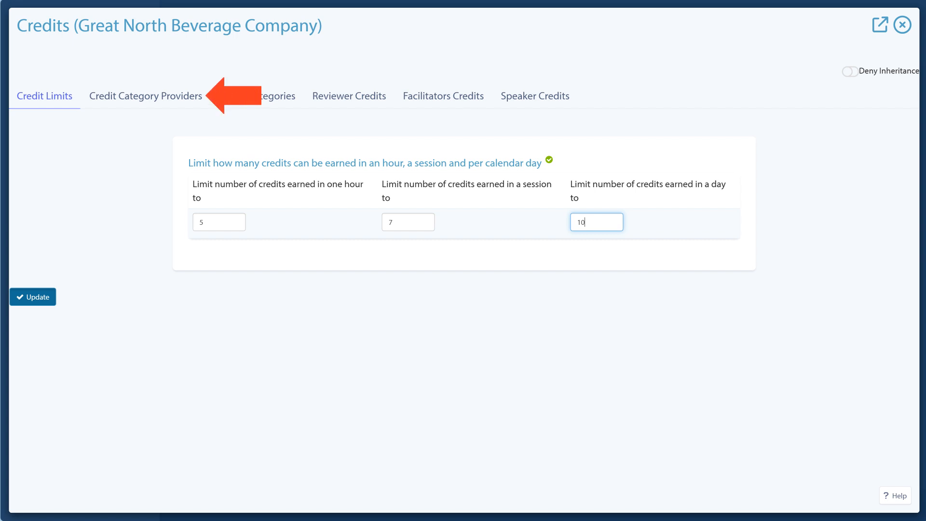
Add the credit category provider "Great Northern Barista Company" with the description "Premier Coffee School offering specialized espresso and business training."
left_click(154, 102)
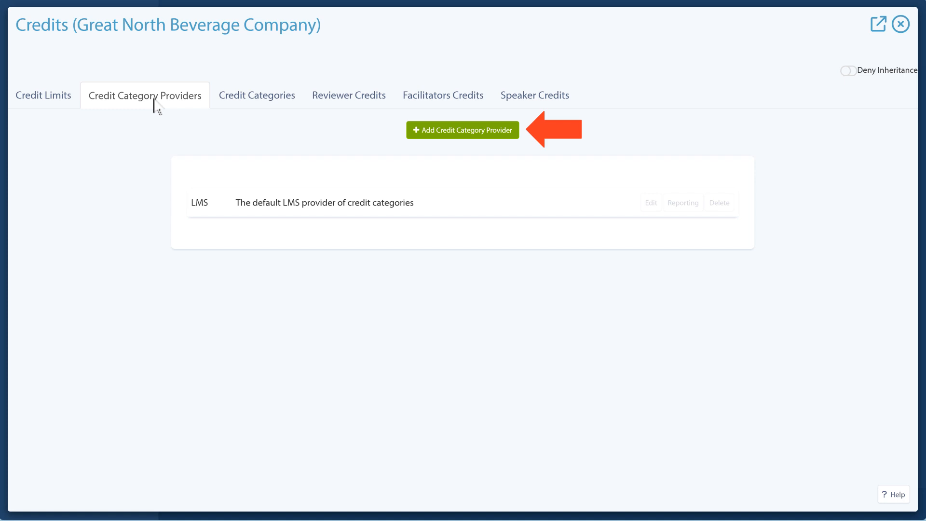
left_click(434, 132)
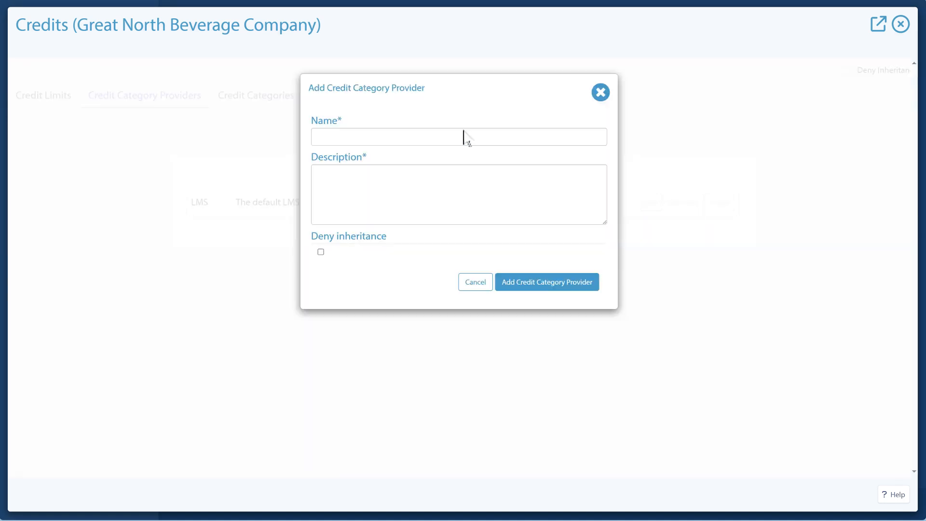
type("Great Northern Barista Company")
key("Tab")
type("Premier Coffee School offering specialized espresso and business training.")
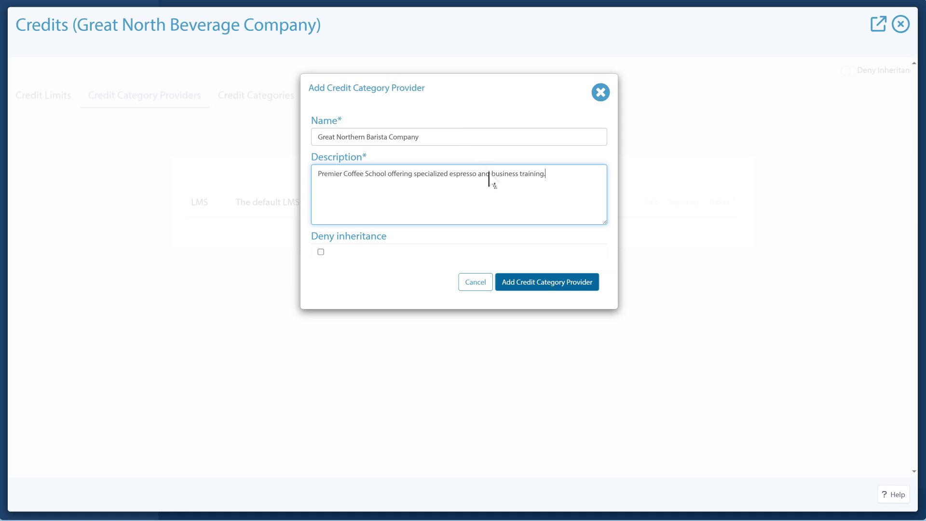
left_click(556, 283)
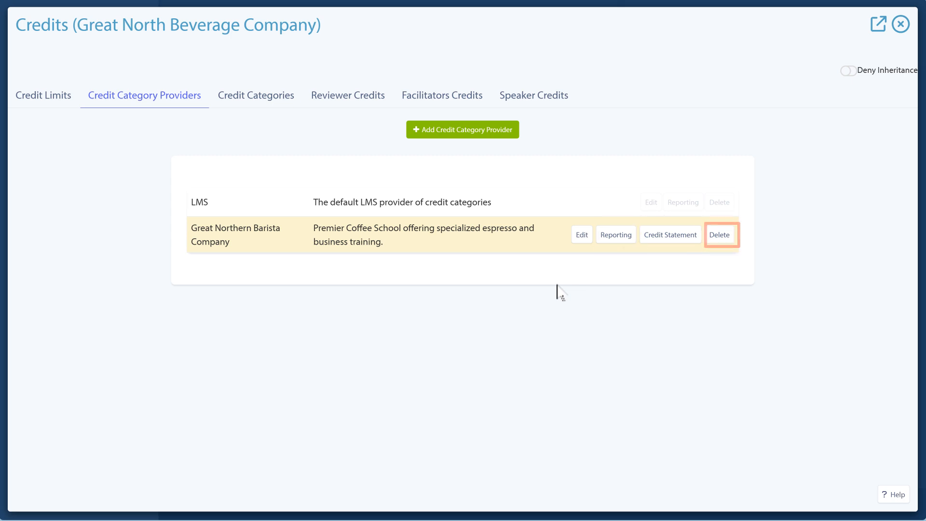
Review the Great Northern Barista Company provider's editable details and its External database reporting options without saving
left_click(582, 236)
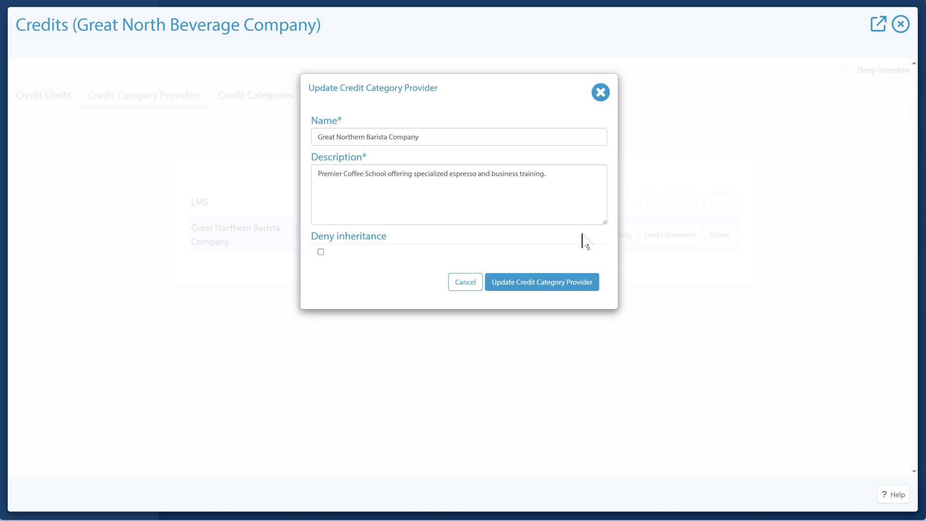
left_click(467, 283)
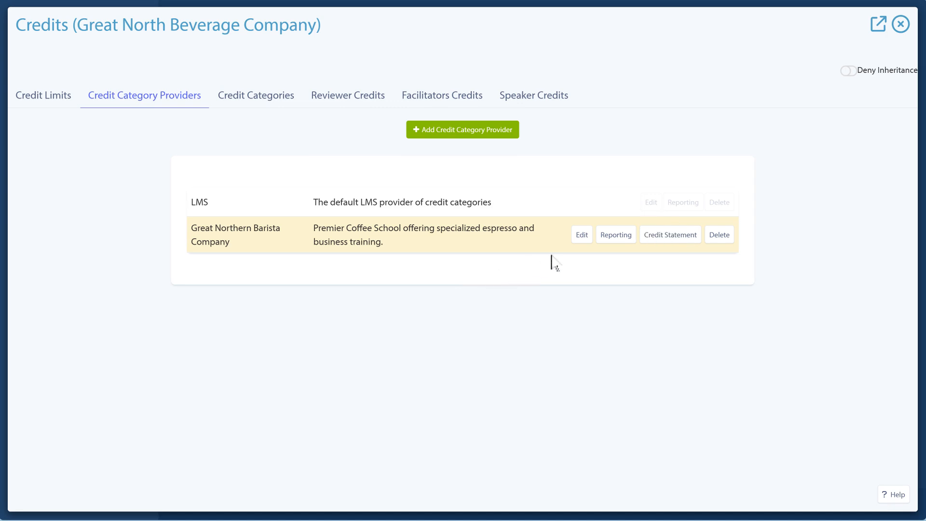
left_click(618, 236)
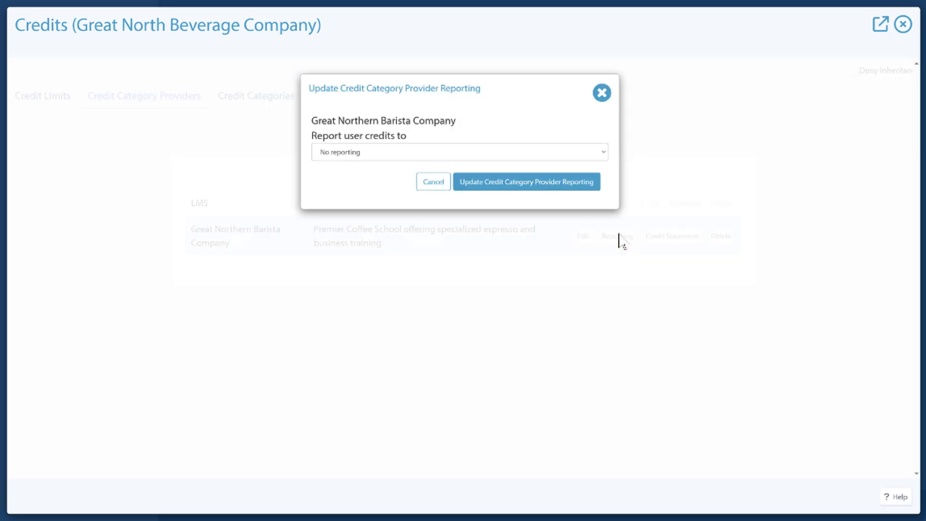
left_click(602, 153)
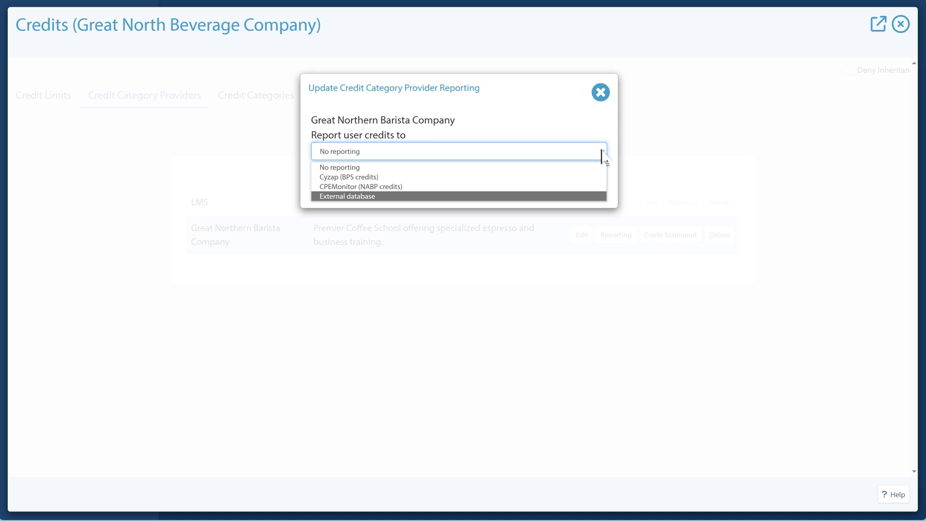
left_click(371, 196)
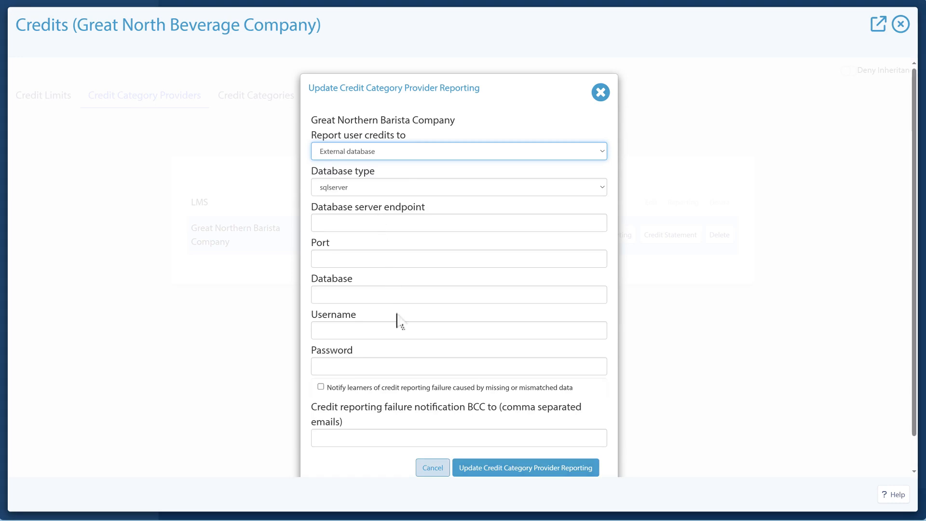
left_click(431, 466)
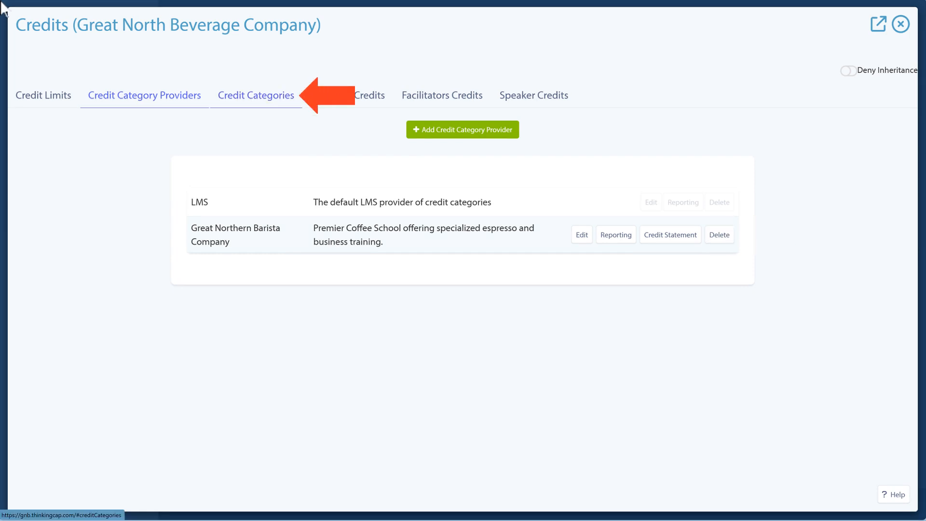
Create an active credit category "Beginner" with the description "Basic Barista training." under the Great Northern Barista Company provider
left_click(258, 98)
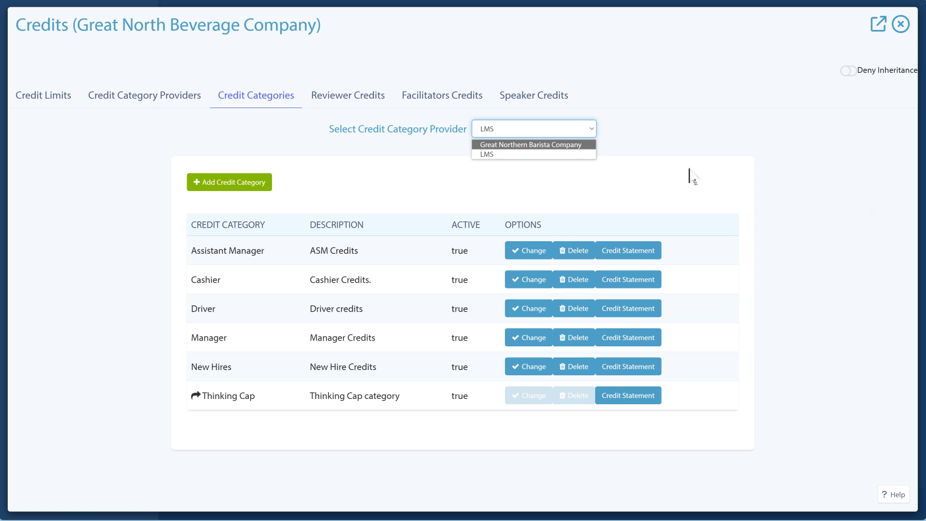
left_click(566, 144)
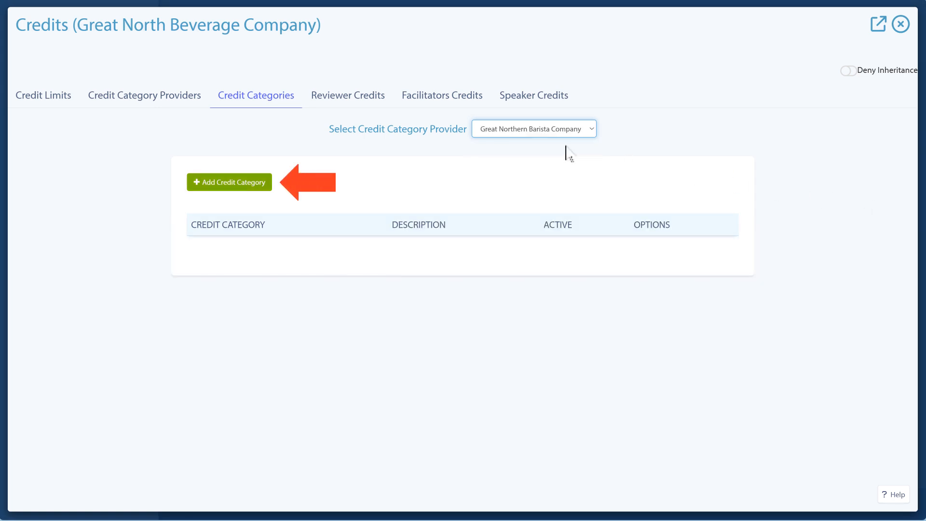
left_click(233, 183)
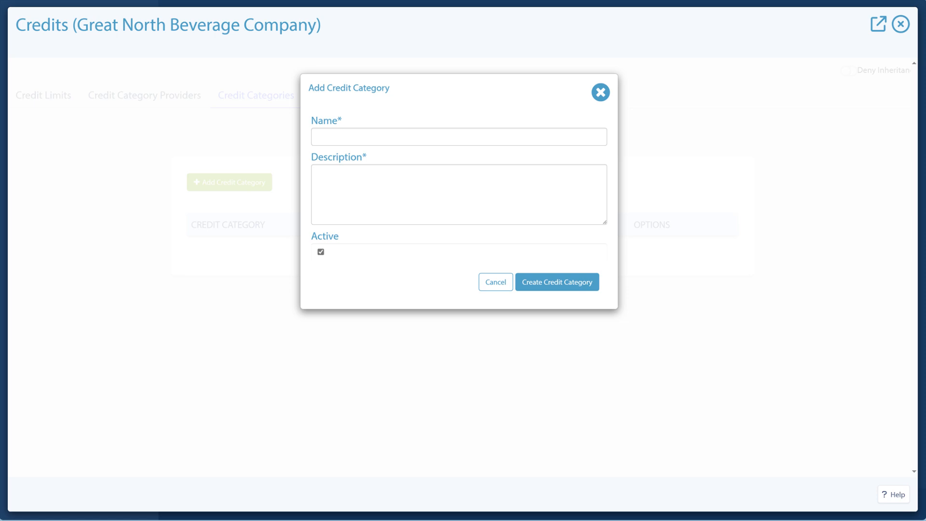
type("Beginner")
key("Tab")
type("Basic Barista training.")
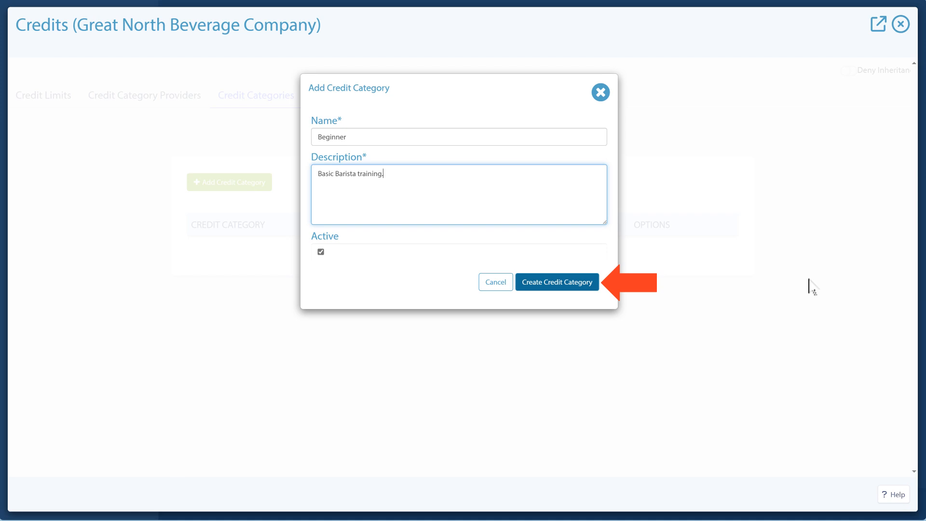
left_click(581, 283)
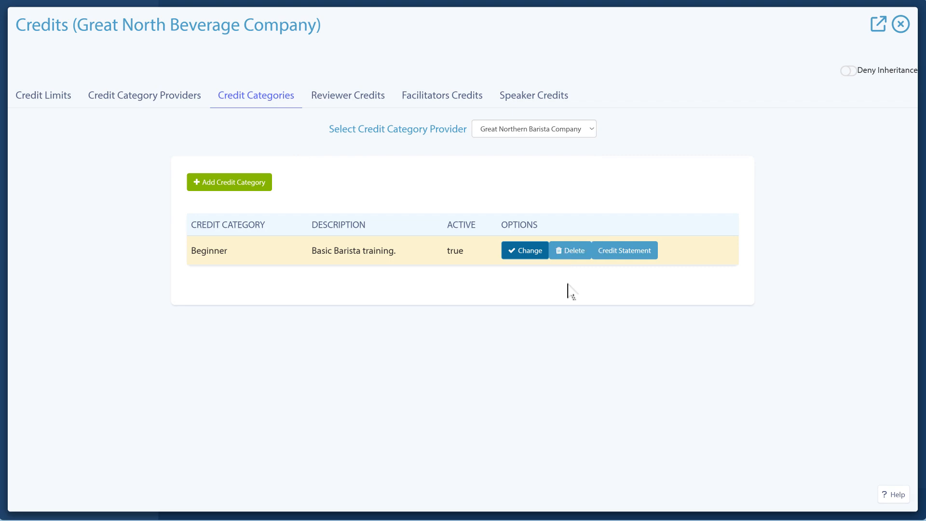
Edit the Beginner category's additional learner details to "A minimum of 30 beginner credit must be earned to move up to Intermediate credits."
left_click(525, 254)
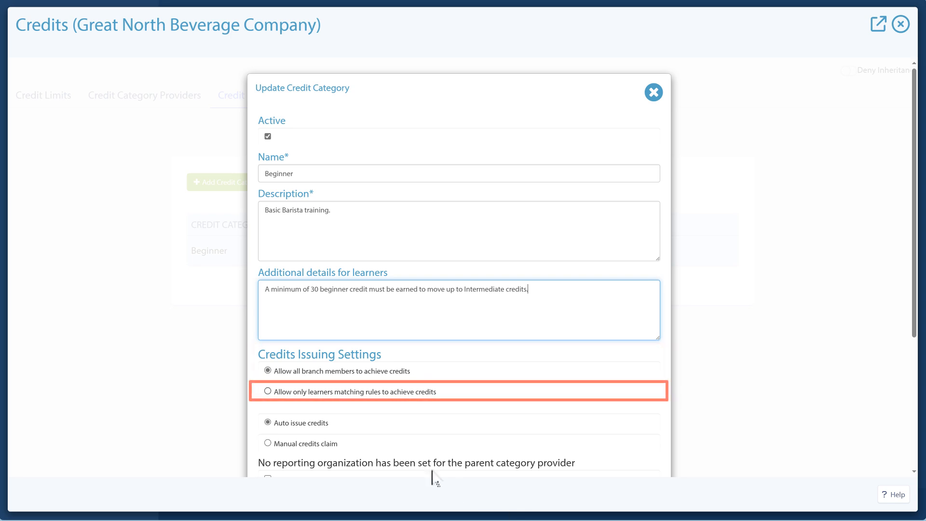
Examine the metadata rule options, including the job title choices, for restricting which learners can achieve Beginner credits
left_click(268, 391)
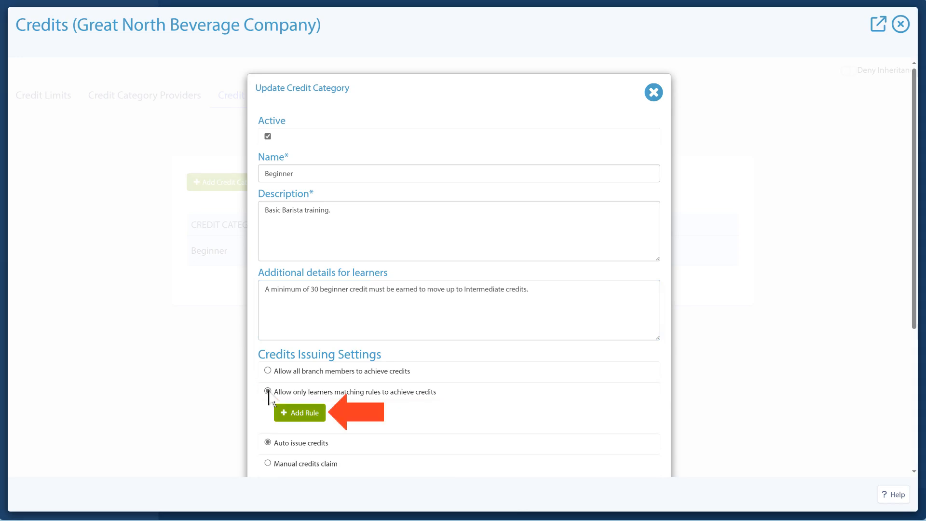
left_click(302, 413)
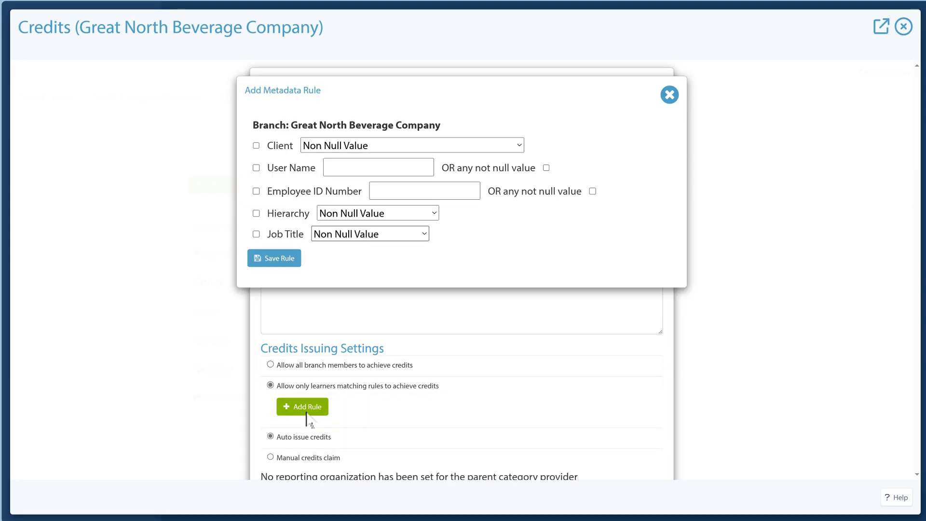
left_click(424, 234)
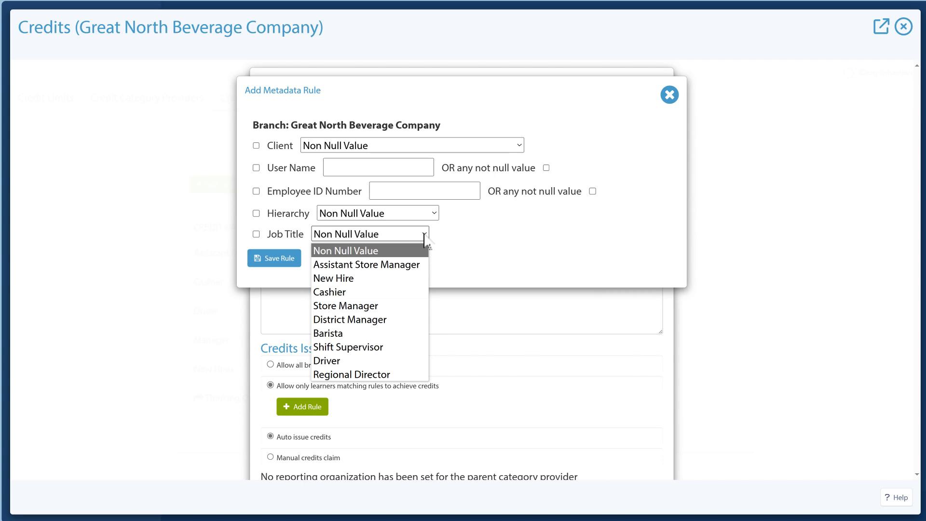
left_click(425, 235)
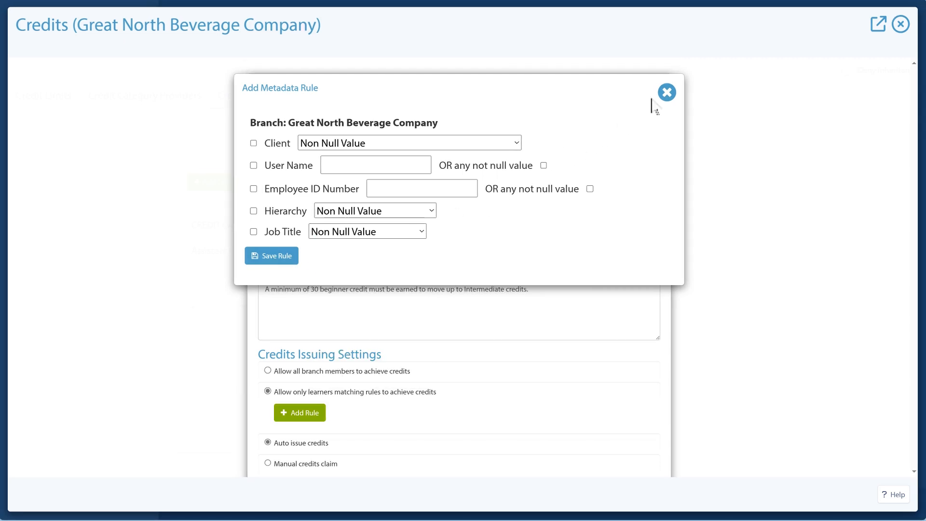
left_click(666, 94)
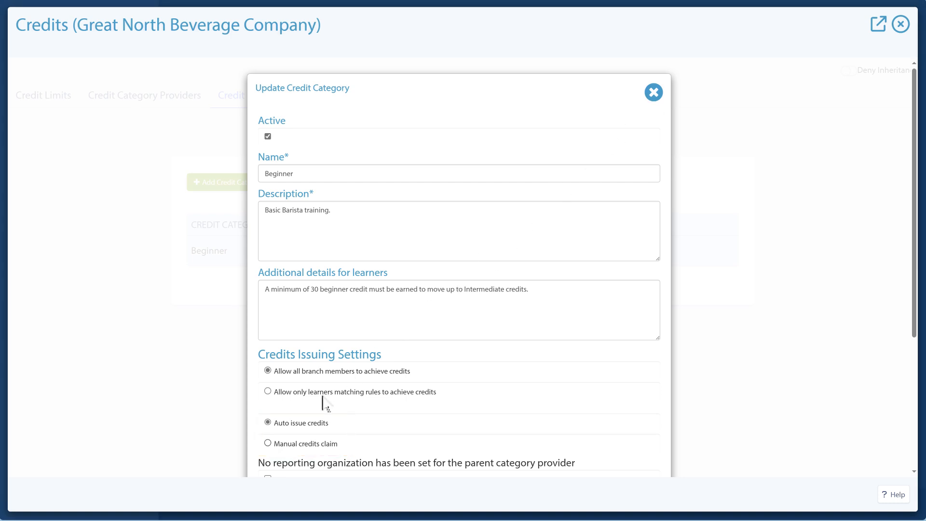
Set the Beginner category to manual credits claim, allow administrators to revise issued credits, and save the category
left_click(268, 443)
scroll(271, 449, "down", 4)
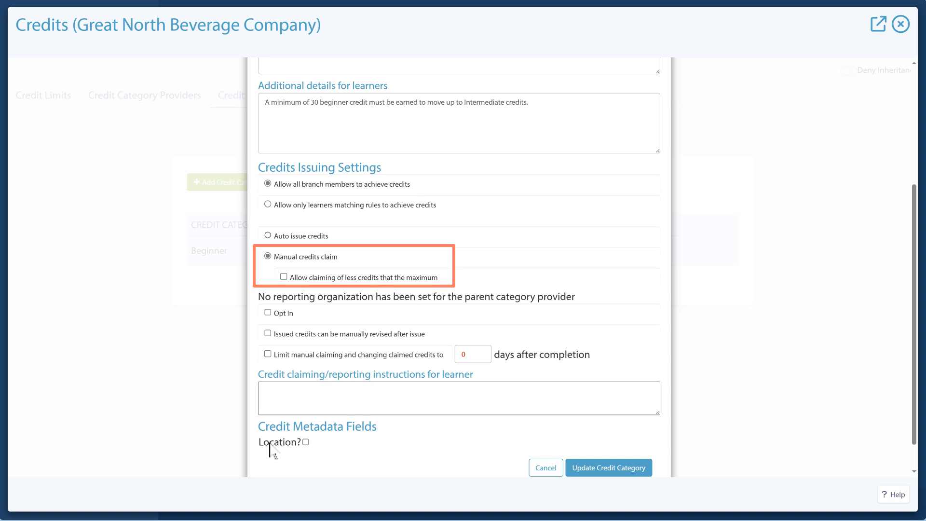
left_click(267, 235)
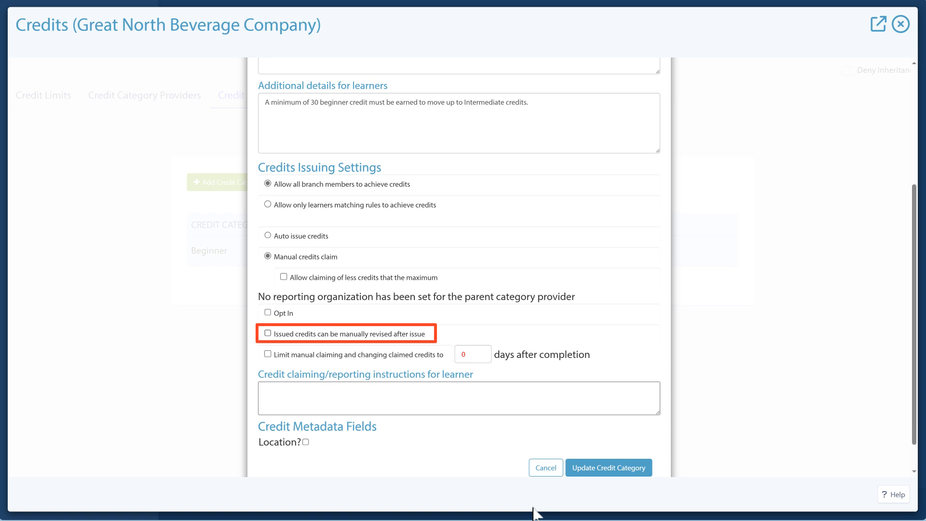
left_click(267, 333)
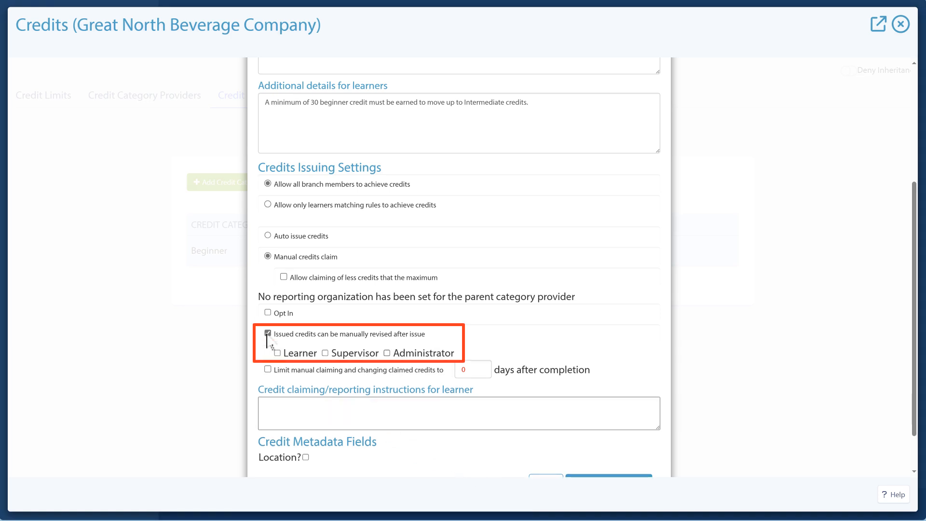
left_click(387, 352)
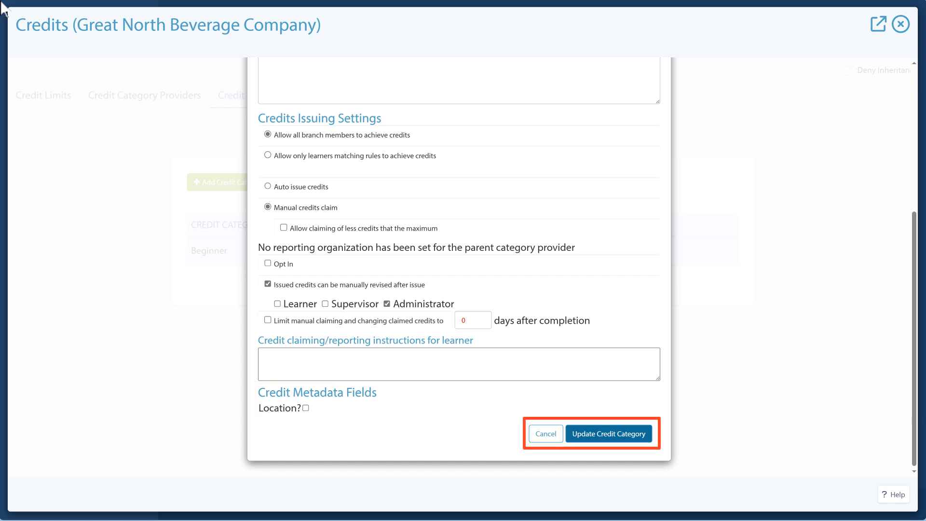
left_click(611, 436)
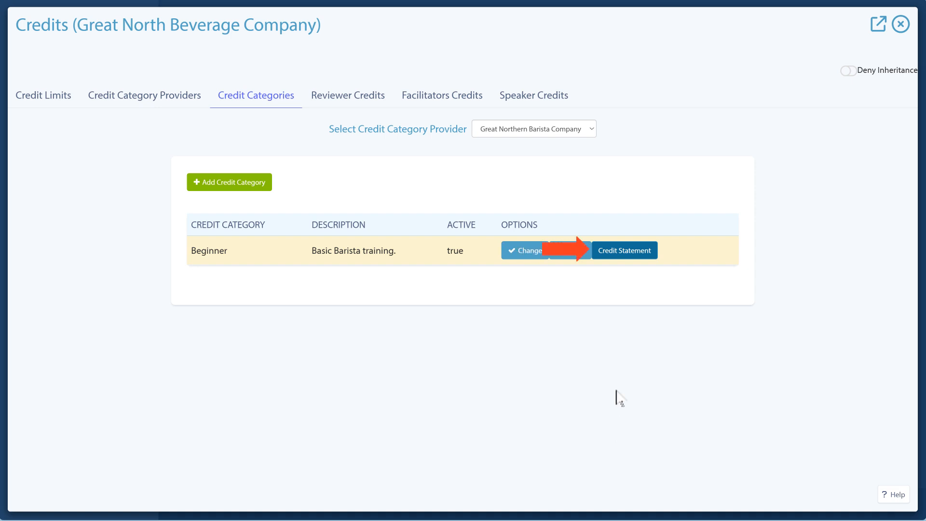
Review the credit statement options for the Beginner category, including orientation, digital signature and HTML package, without submitting
left_click(629, 254)
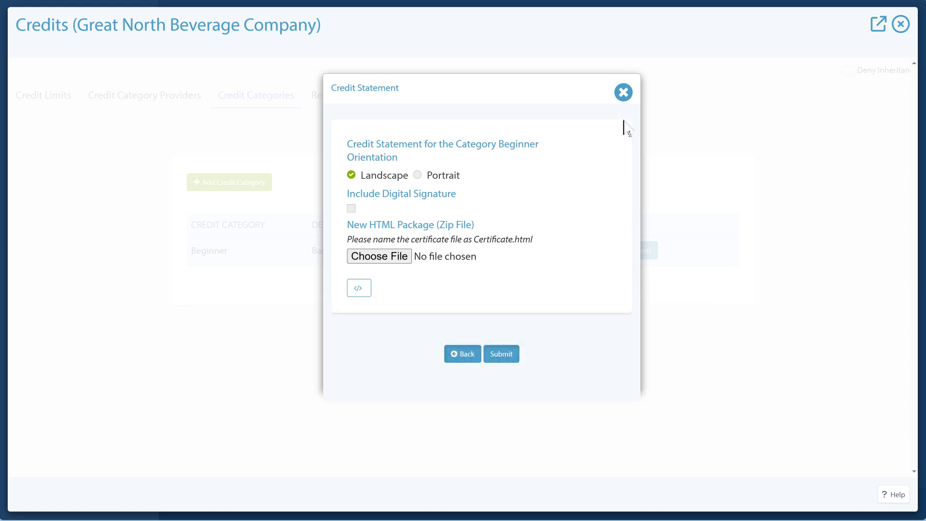
left_click(623, 93)
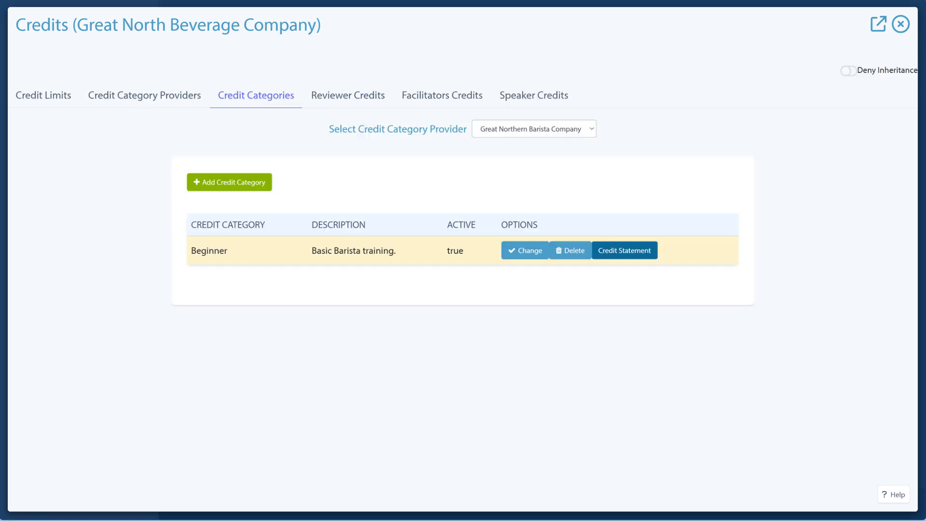